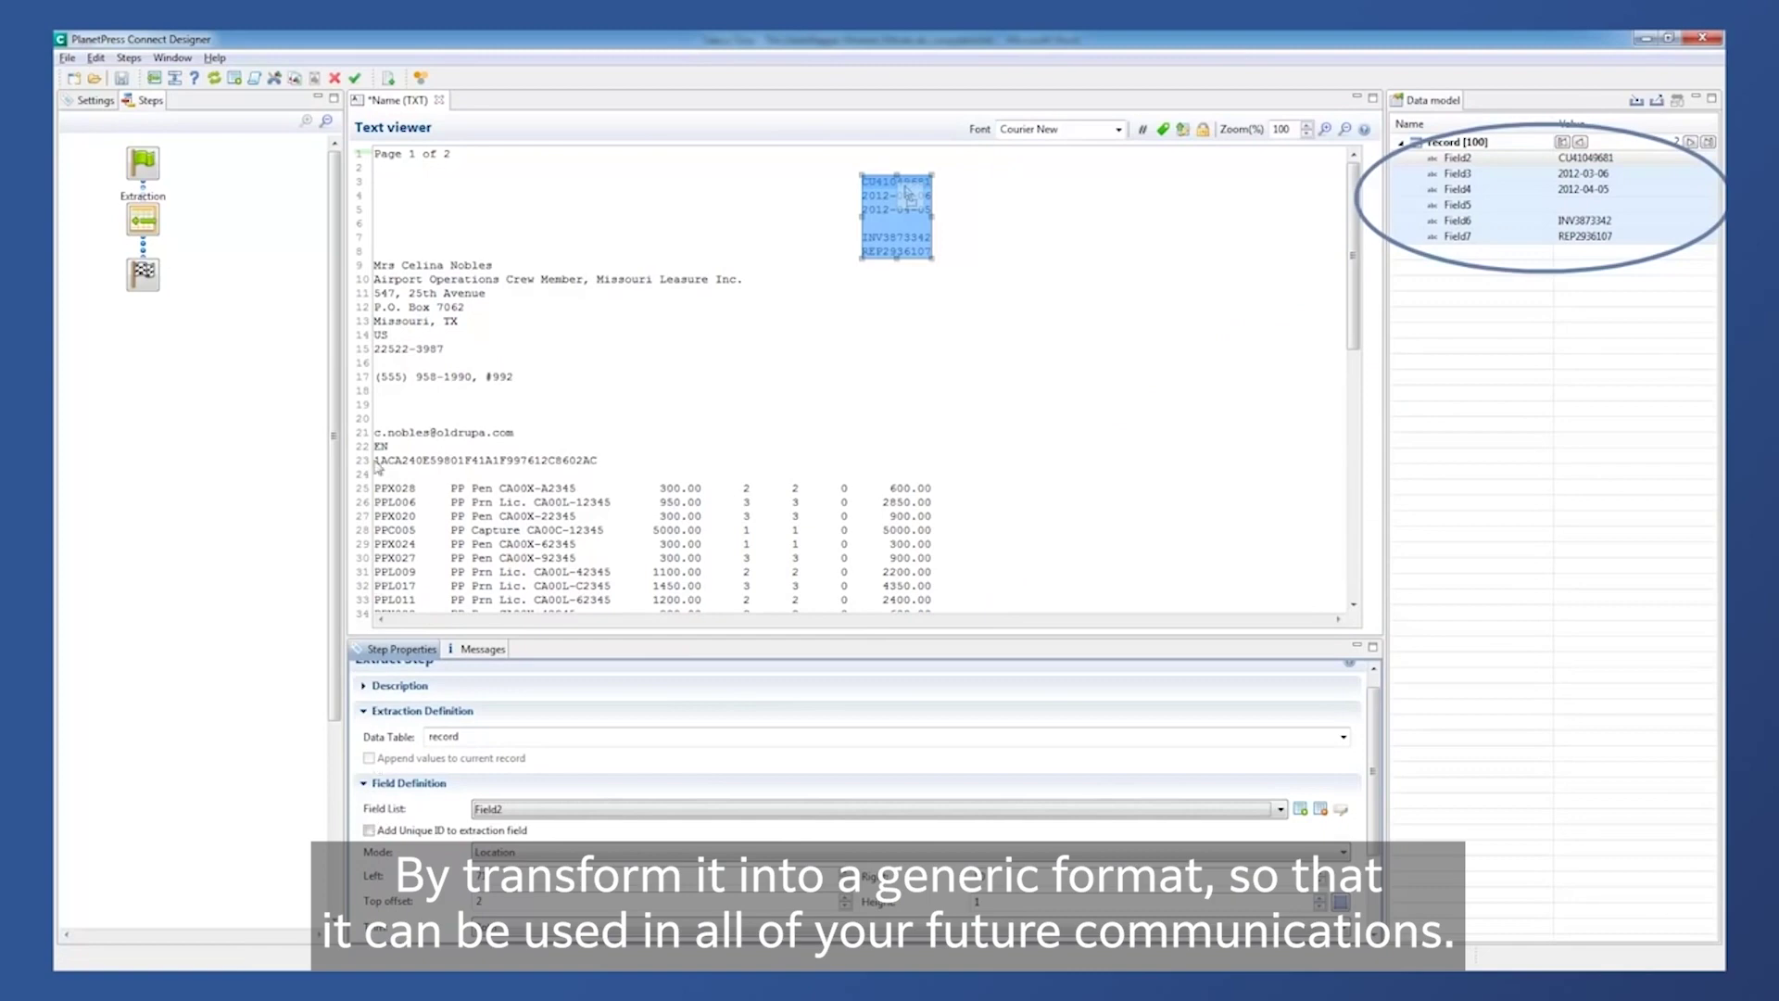
- Extract the customer address lines, add a Goto to the first product line, and loop items until SUBTOTALS
{"action": "left_click_drag", "start_coordinate": [375, 269], "coordinate": [863, 470]}
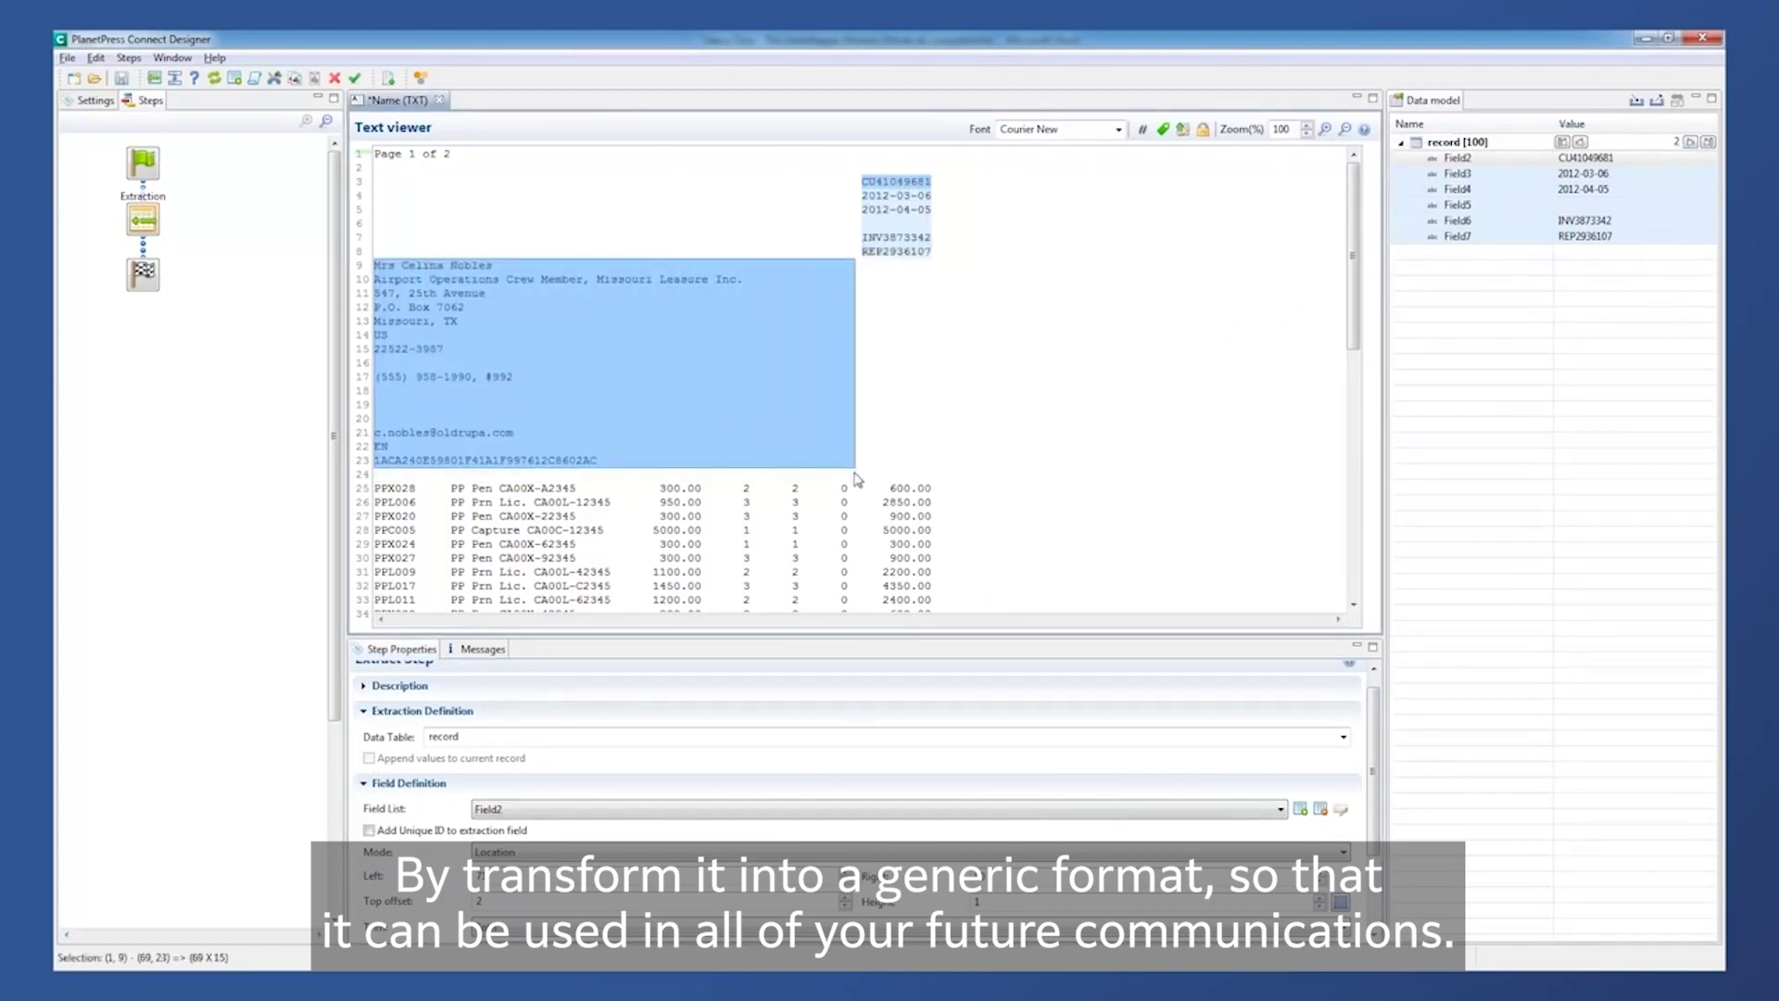
{"action": "left_click", "coordinate": [238, 78]}
{"action": "left_click_drag", "start_coordinate": [374, 488], "coordinate": [413, 501]}
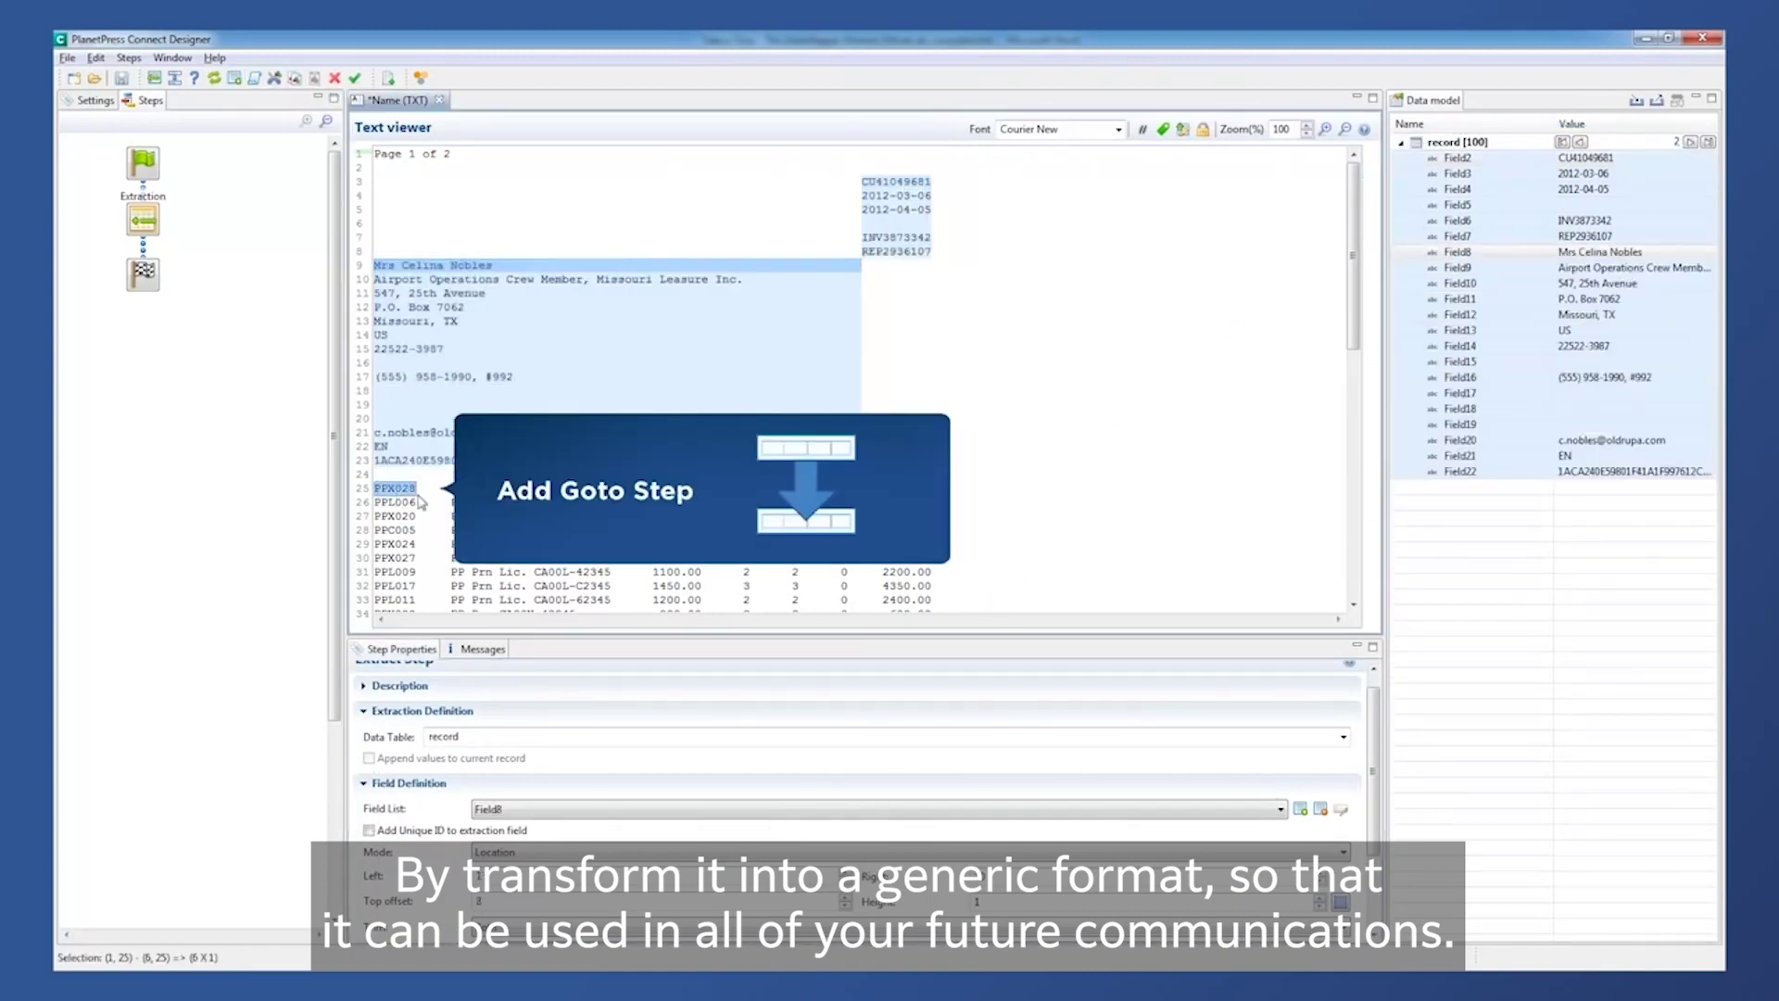
{"action": "left_click", "coordinate": [175, 79]}
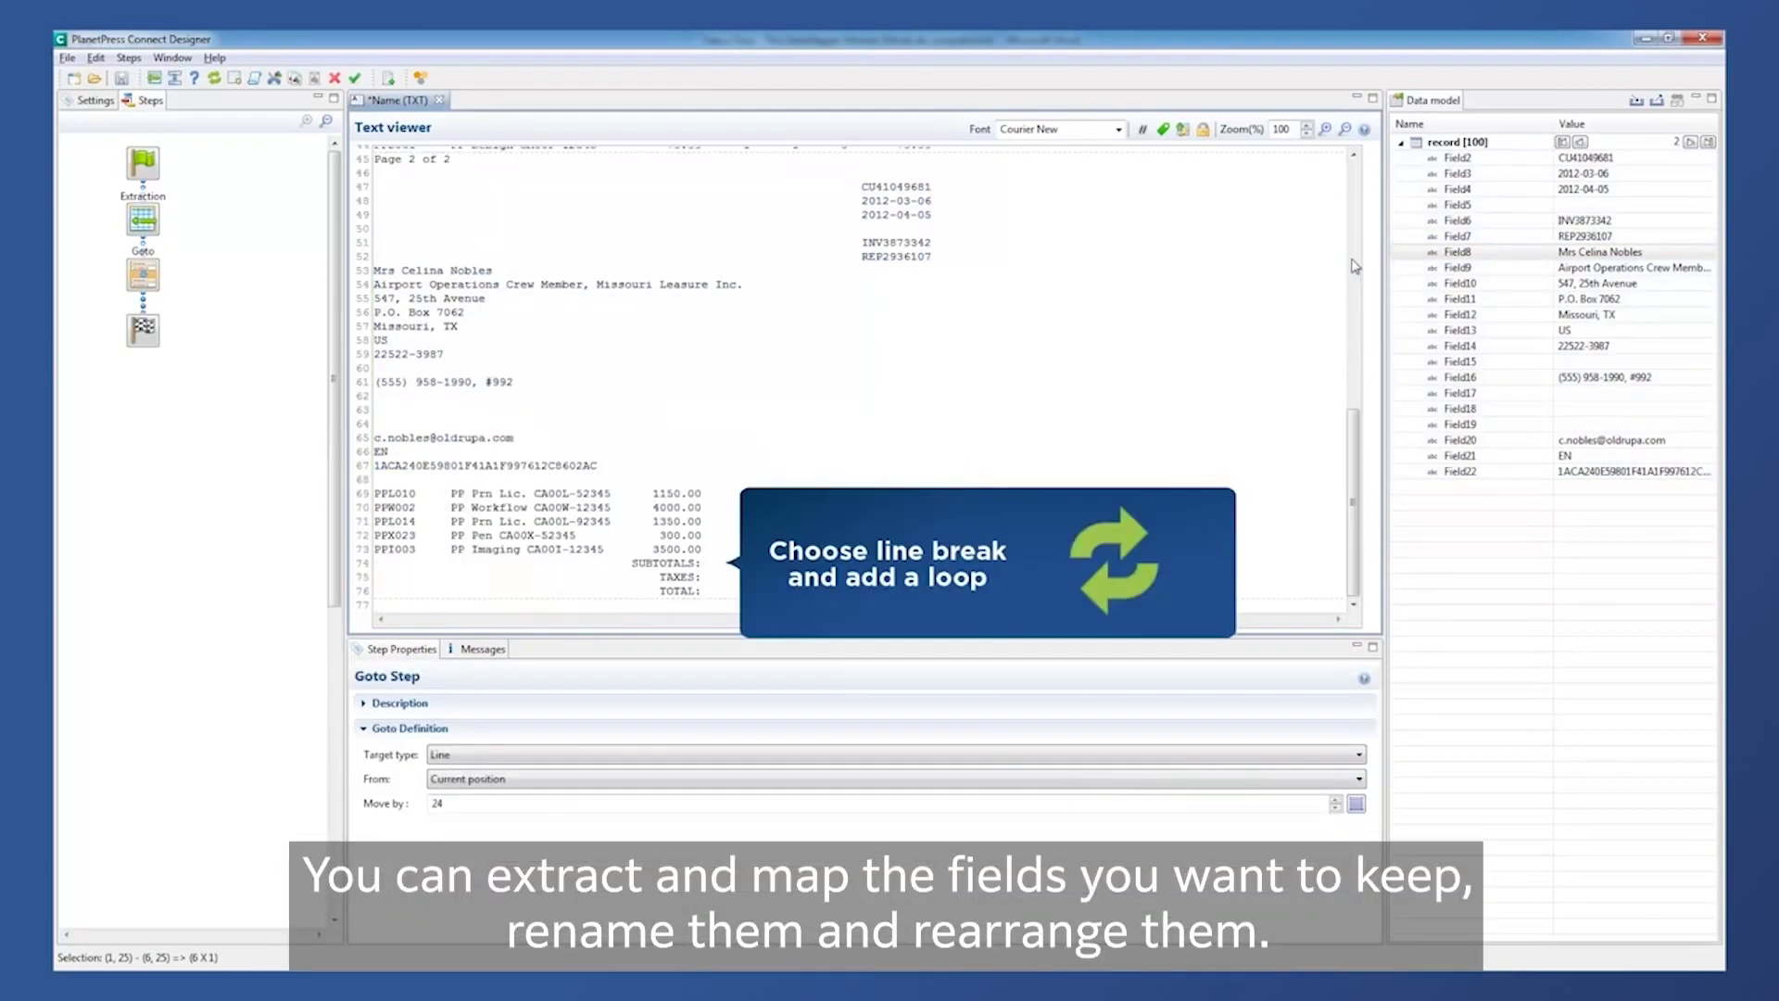
{"action": "left_click_drag", "start_coordinate": [632, 562], "coordinate": [704, 563]}
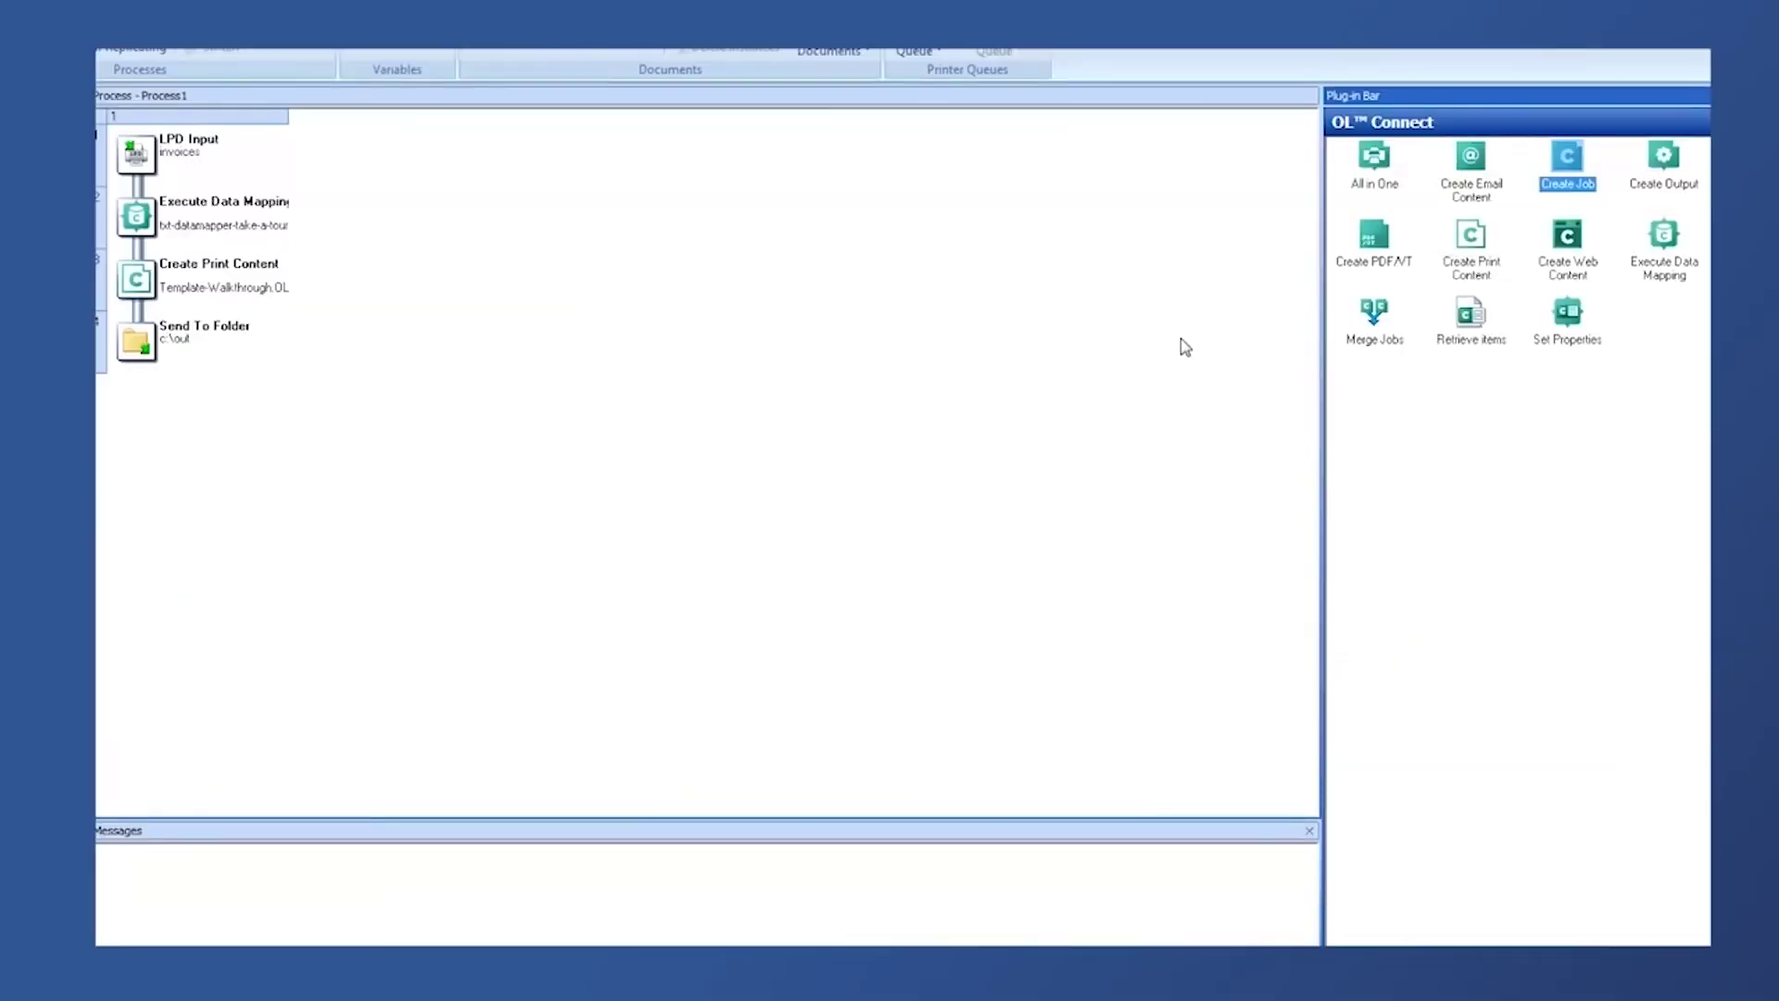
- Add the Create Job task to the process after Create Print Content
{"action": "left_click", "coordinate": [1667, 157]}
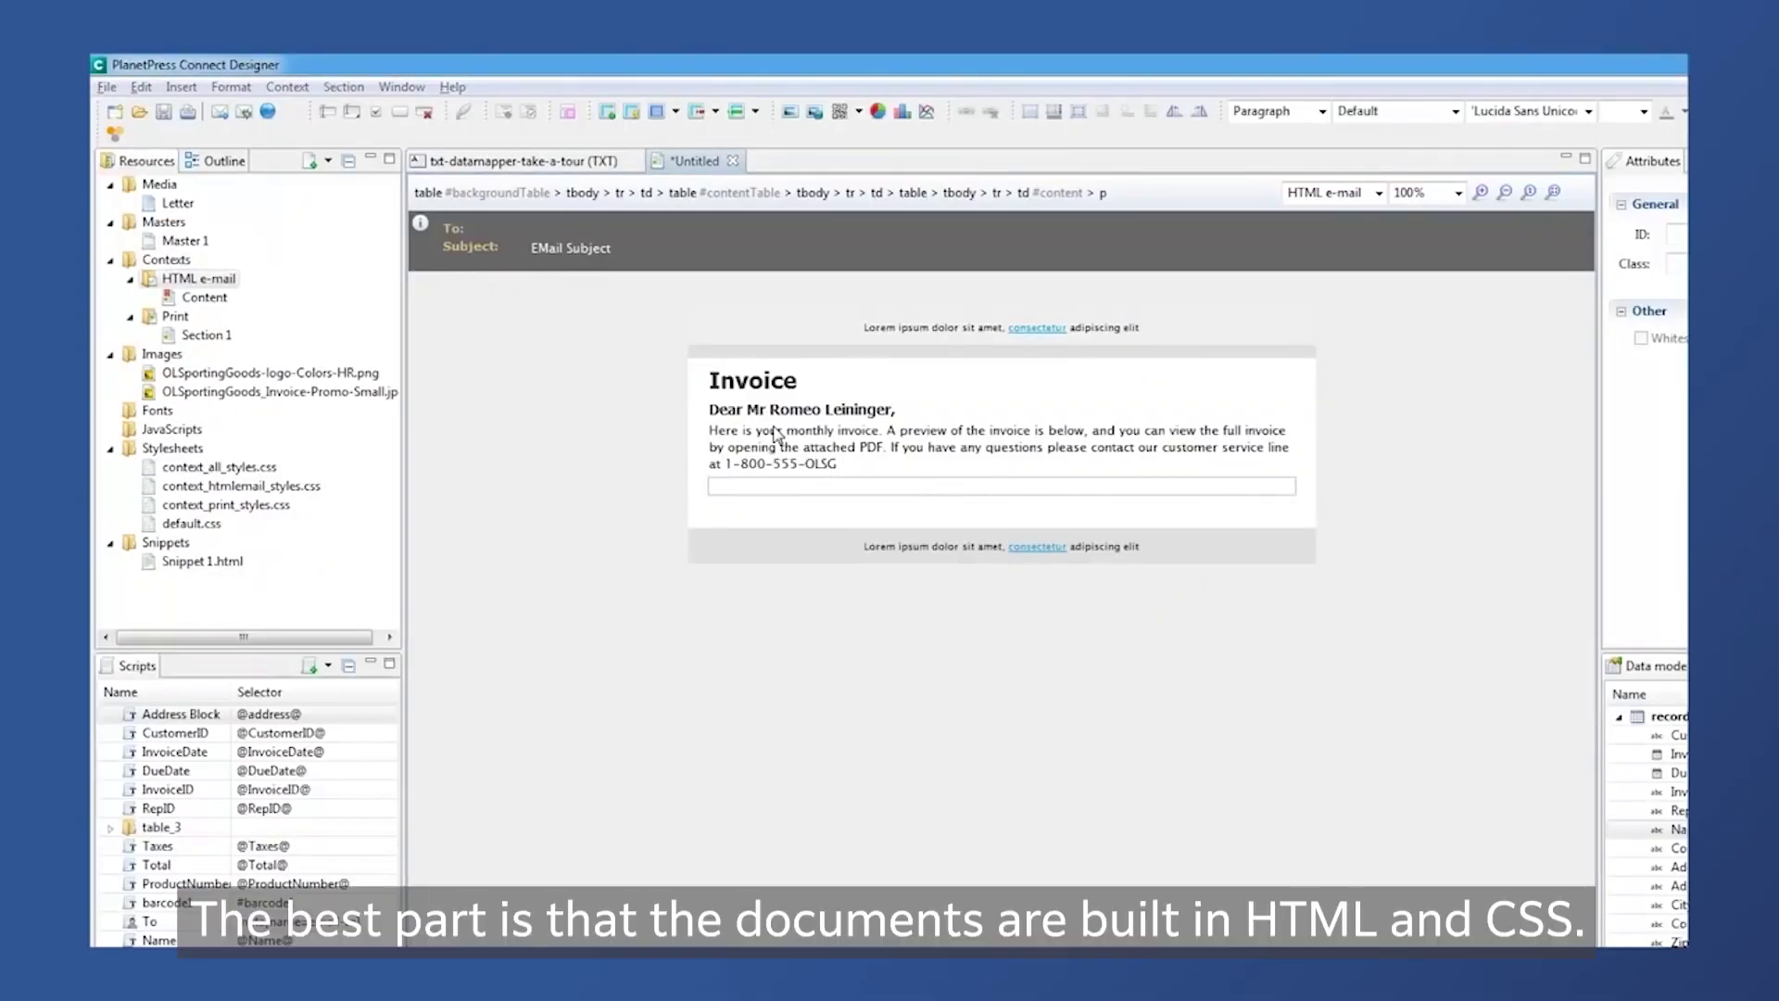
- Insert the item table, import the Twitter and YouTube icon images, and add the socialmedia.html footer
{"action": "left_click_drag", "start_coordinate": [201, 560], "coordinate": [765, 500]}
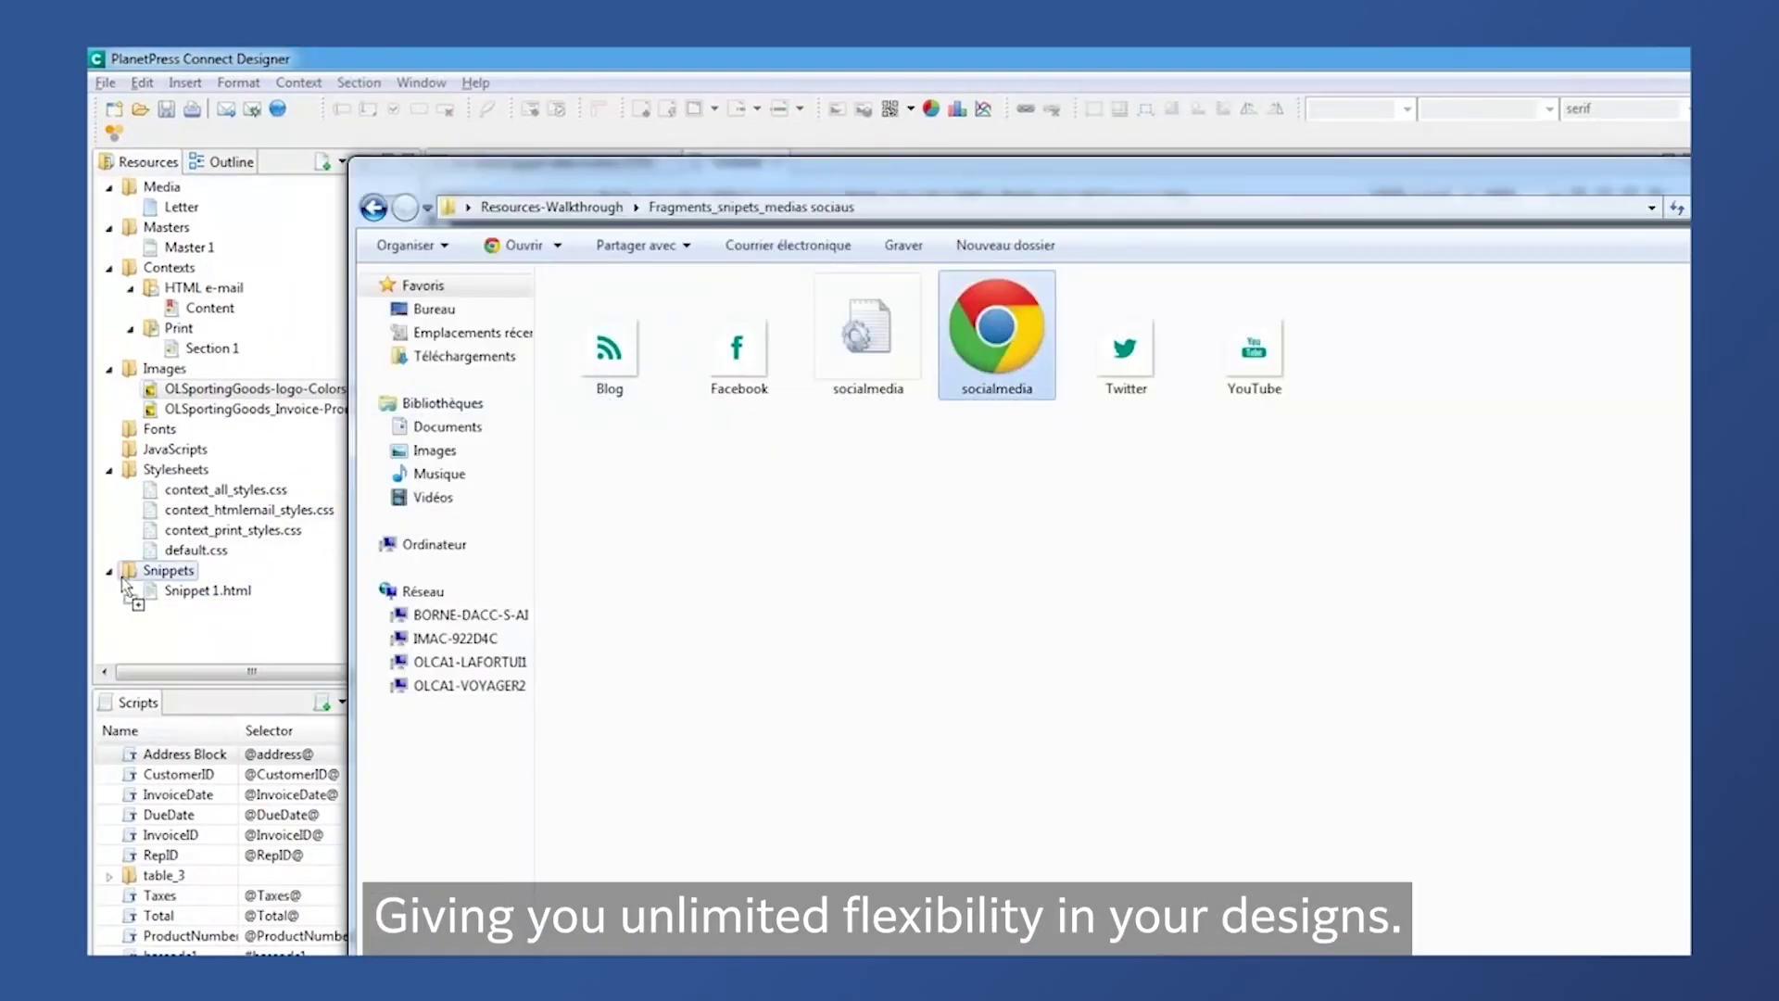
{"action": "left_click", "coordinate": [1126, 349], "text": "ctrl"}
{"action": "left_click", "coordinate": [1254, 347], "text": "ctrl"}
{"action": "left_click_drag", "start_coordinate": [1253, 347], "coordinate": [164, 368]}
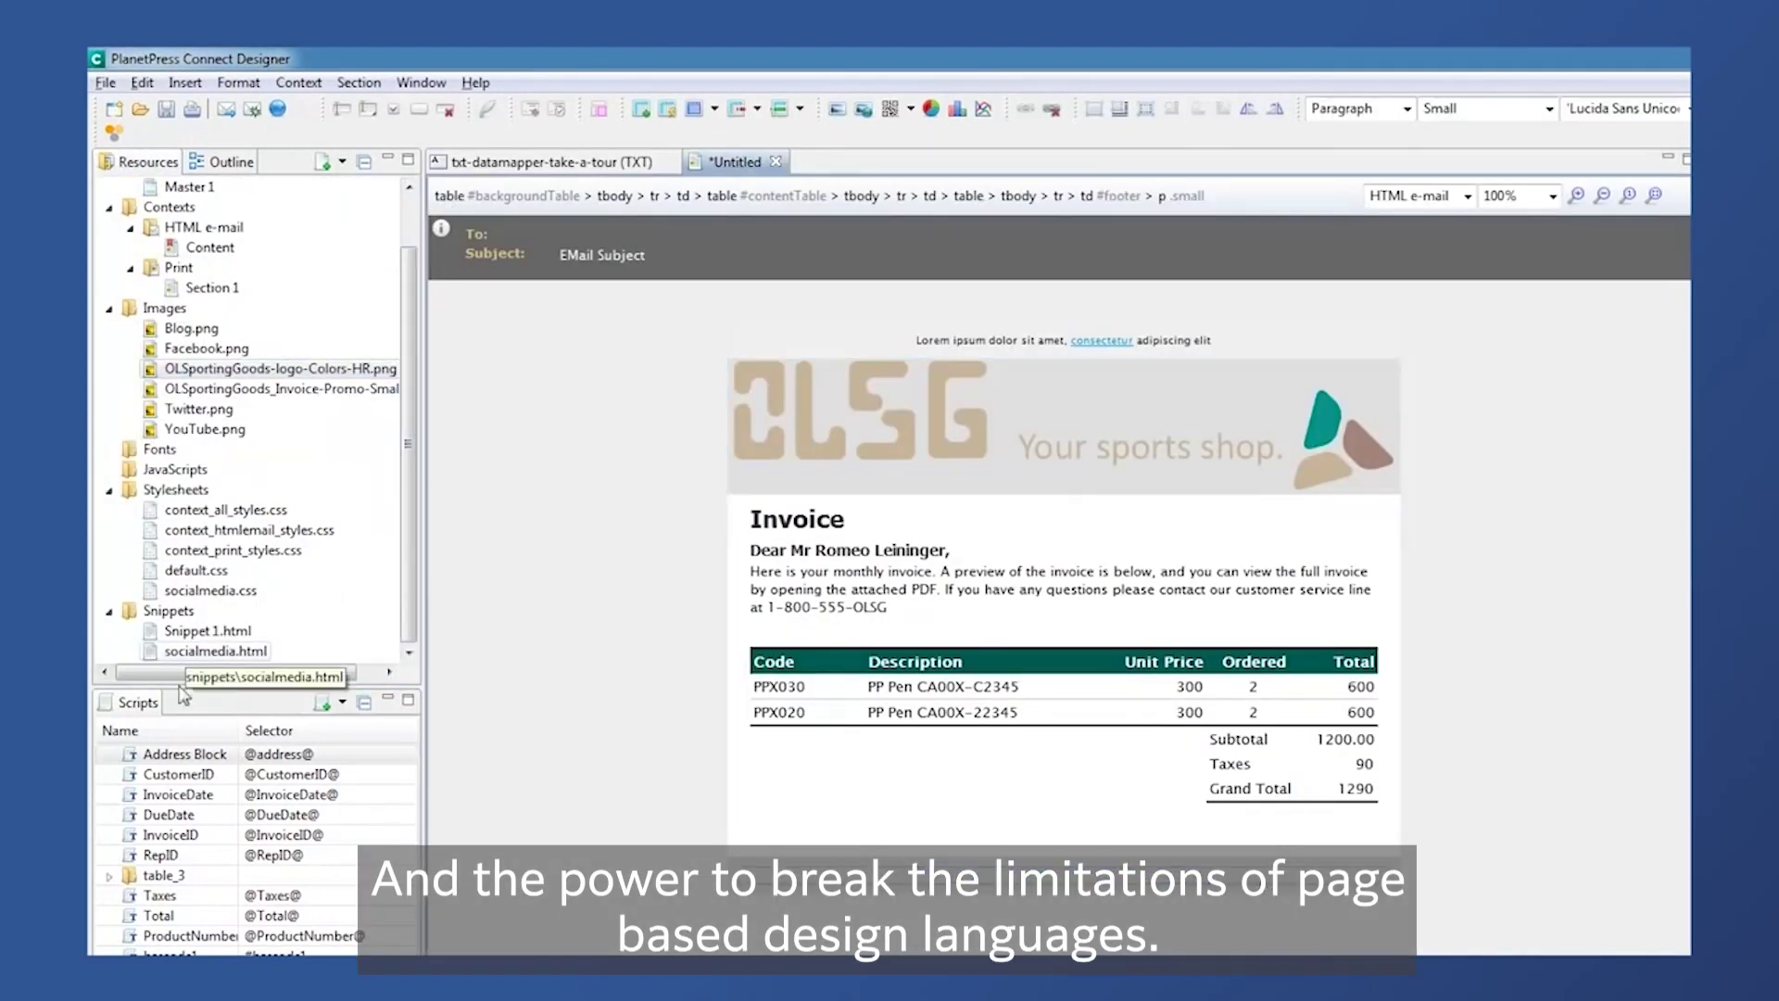
{"action": "left_click_drag", "start_coordinate": [216, 651], "coordinate": [601, 794]}
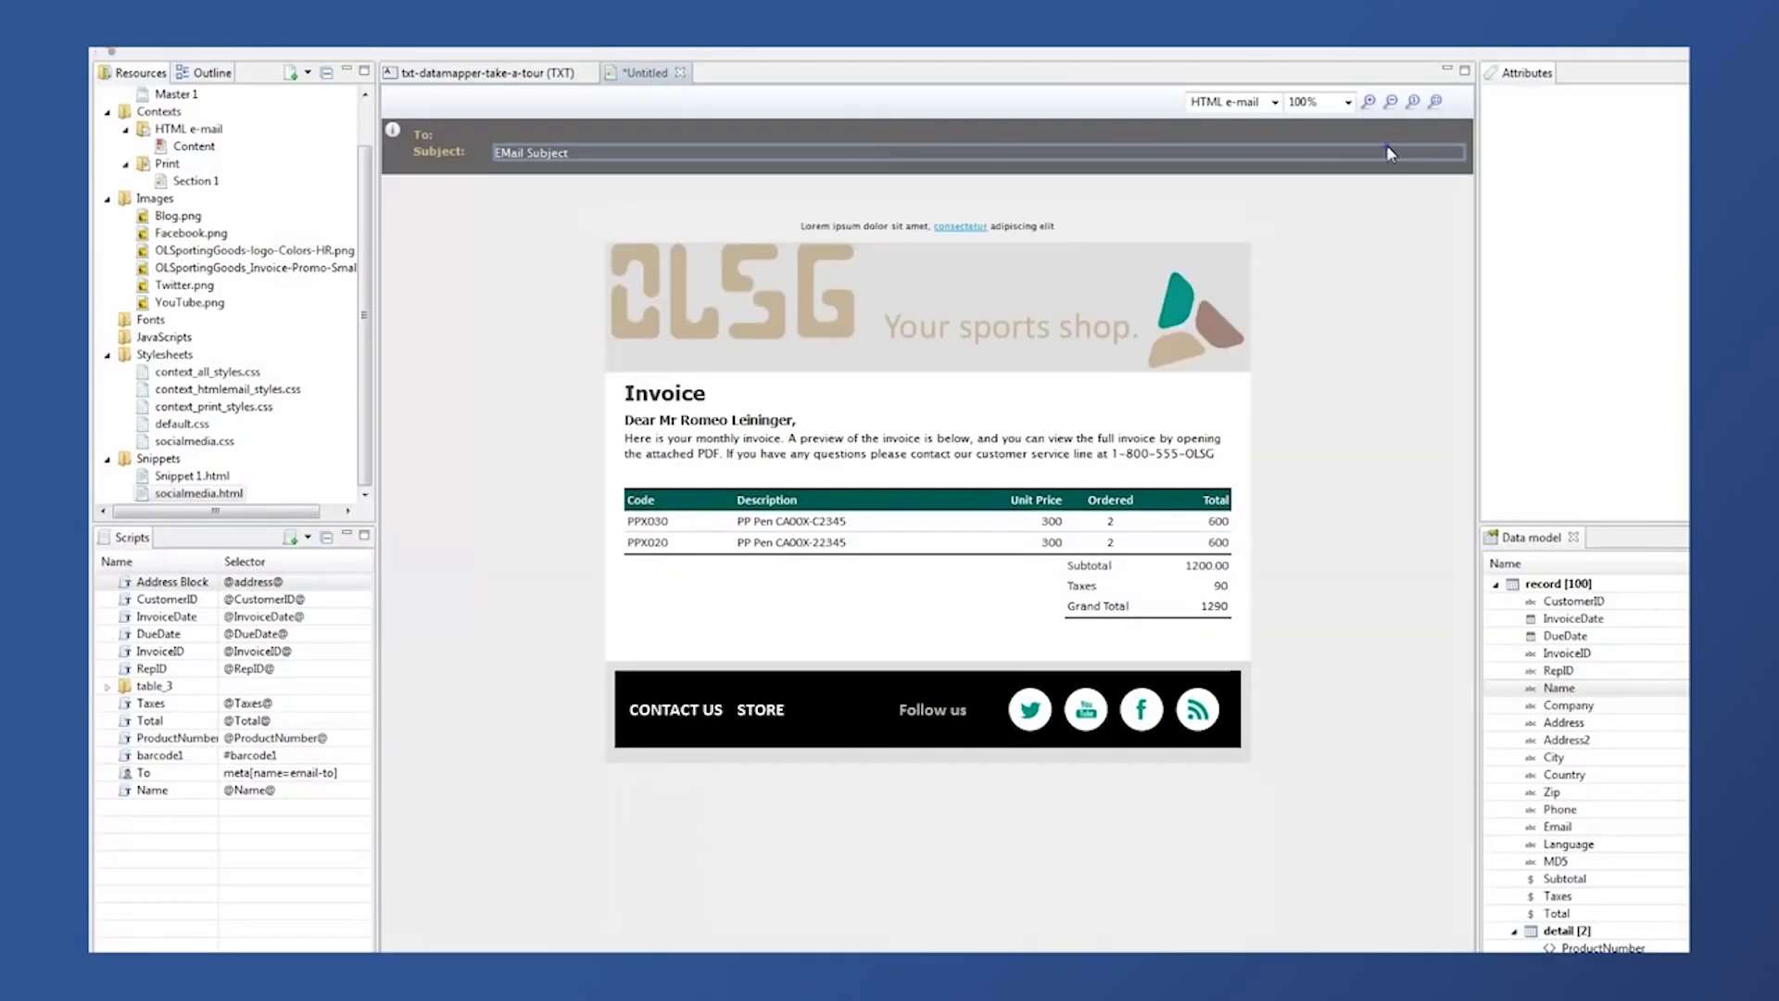
{"action": "left_click", "coordinate": [1388, 146]}
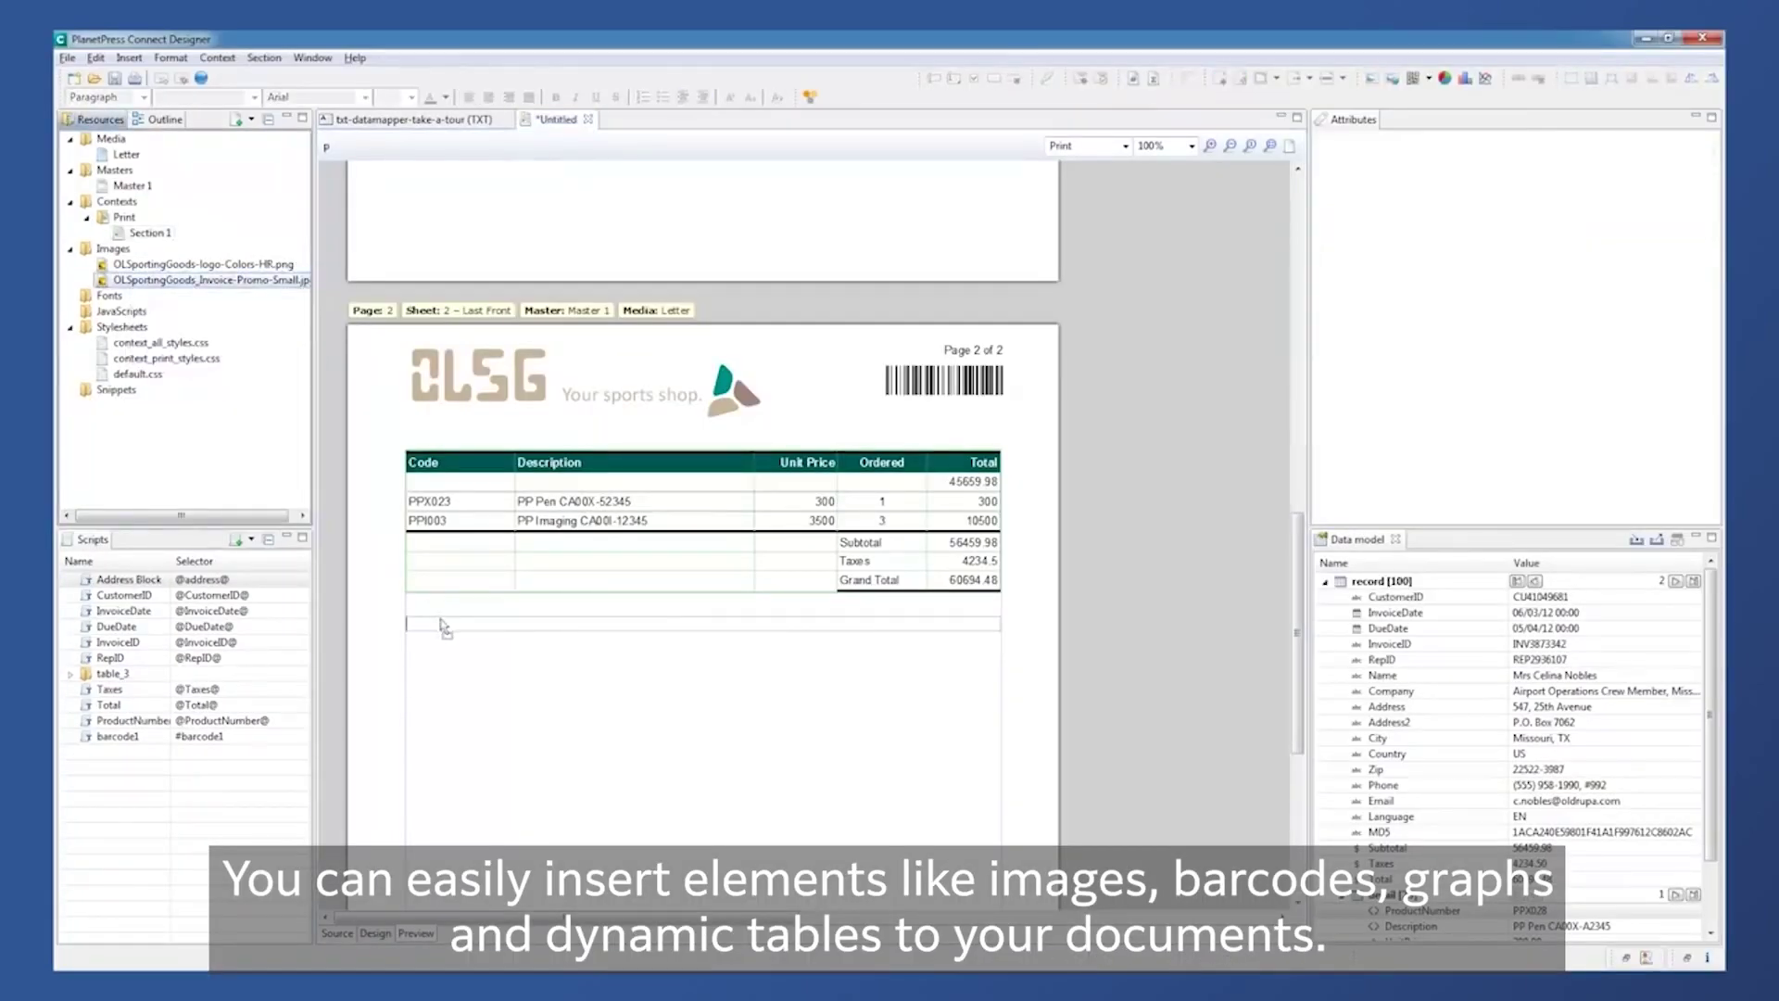
- Place the HockeyStar helmet promo image below the totals table on page 2
{"action": "left_click_drag", "start_coordinate": [442, 627], "coordinate": [444, 618]}
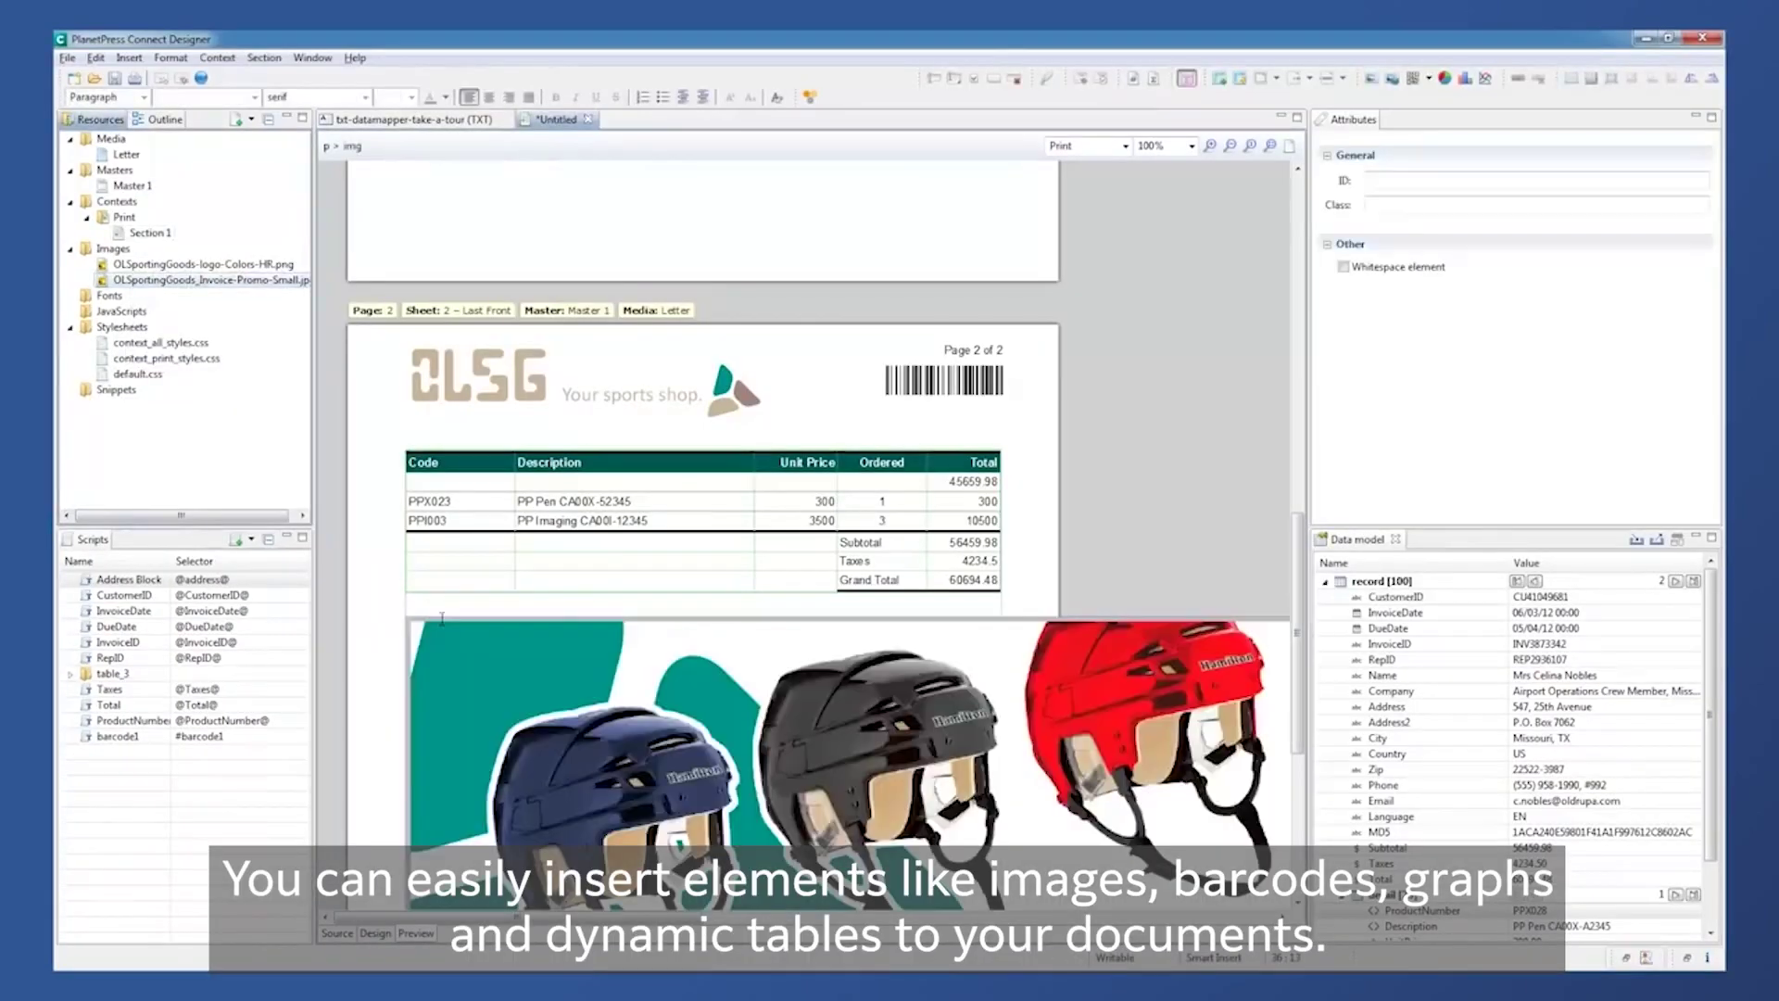